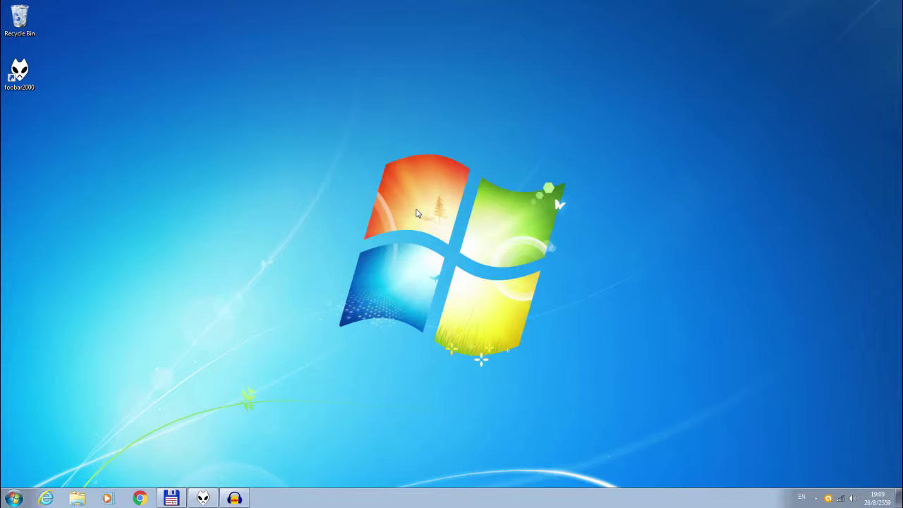
- Switch to Audacity, check its list of available recording devices, and minimize its window
left_click(234, 498)
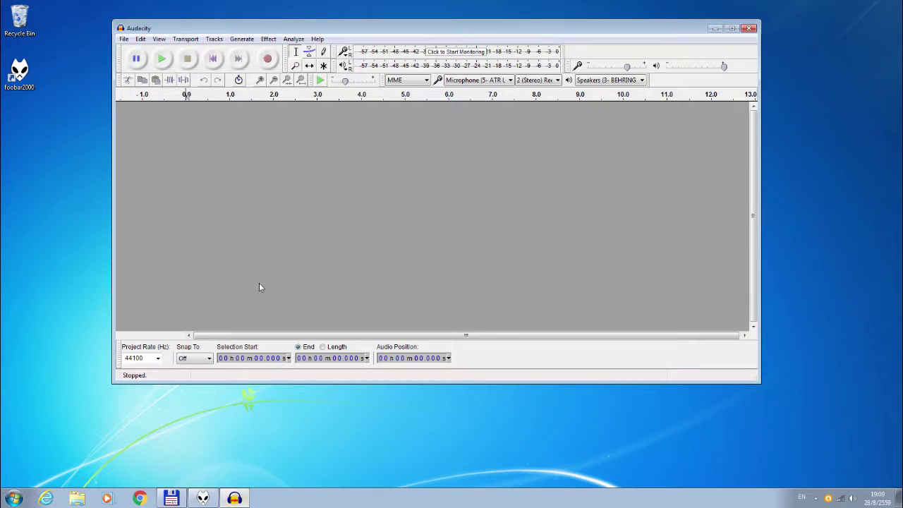
left_click(510, 81)
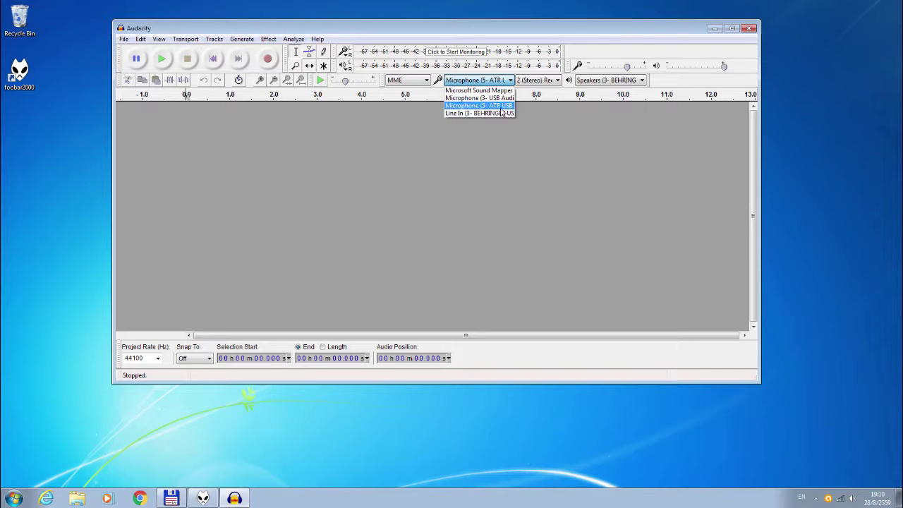
left_click(488, 156)
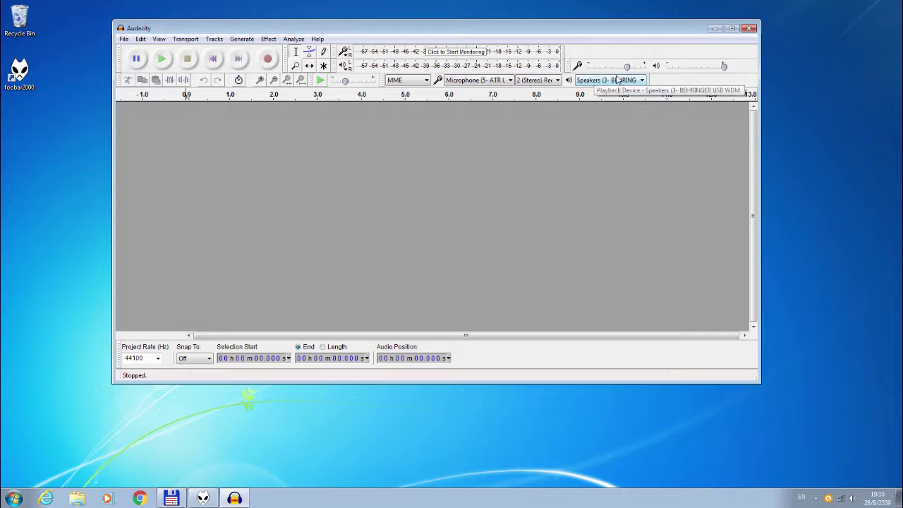
left_click(713, 28)
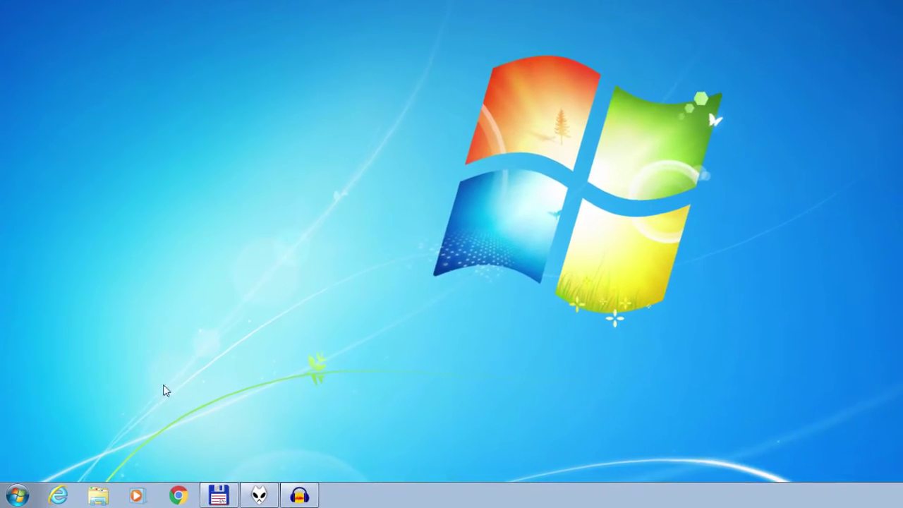
- Inspect the playback and recording devices in the Control Panel's Hardware and Sound settings, and close the windows without making changes
left_click(19, 493)
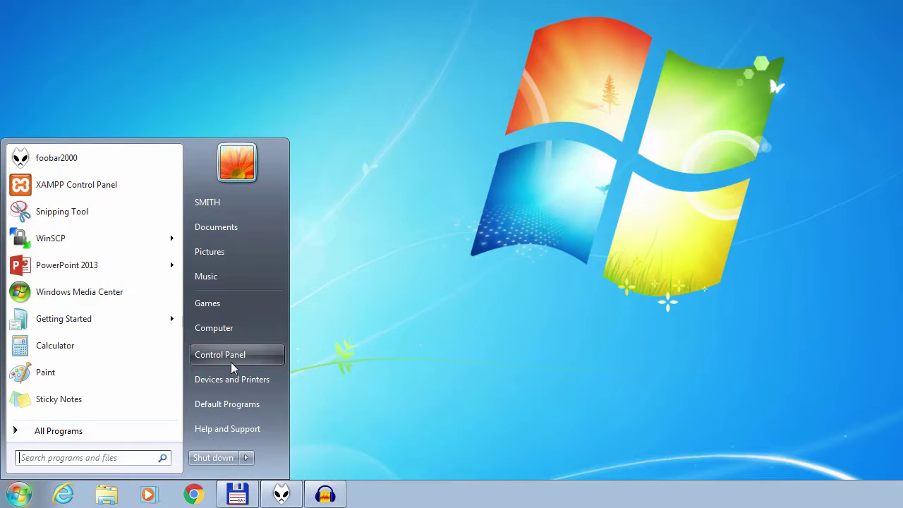
left_click(233, 362)
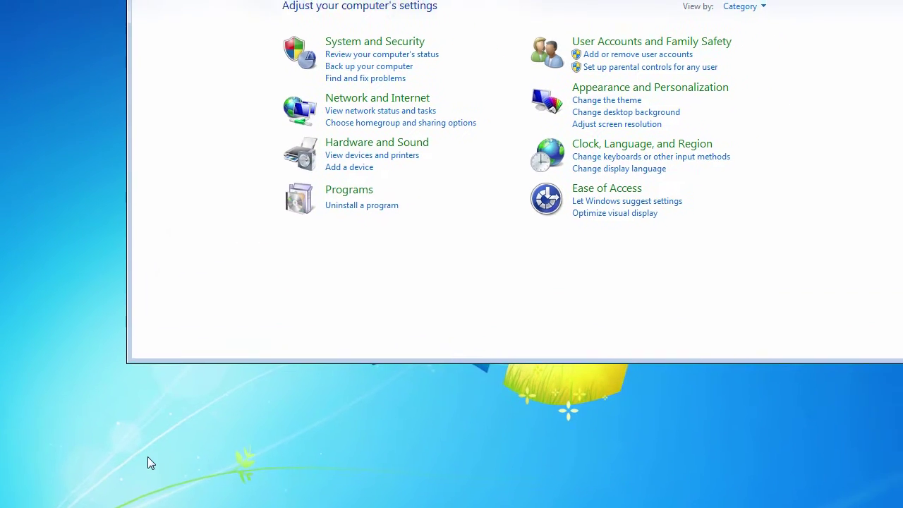
left_click(375, 144)
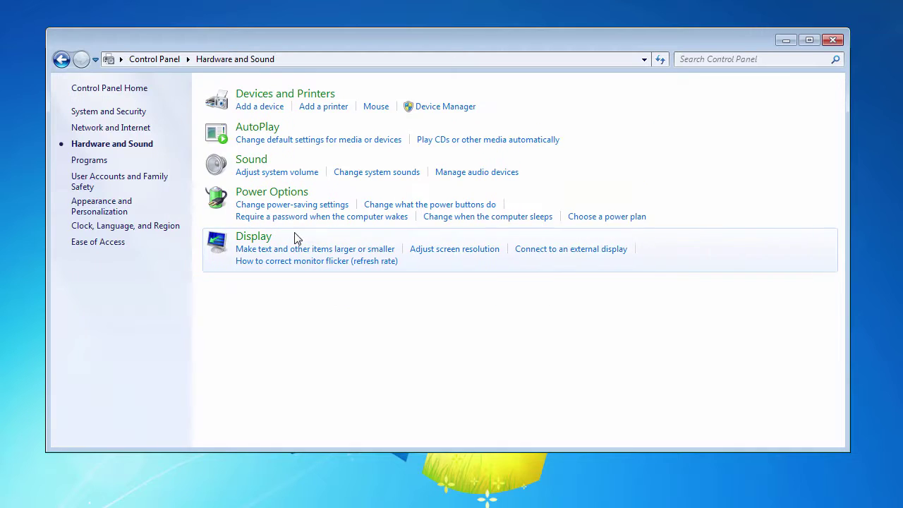
left_click(258, 165)
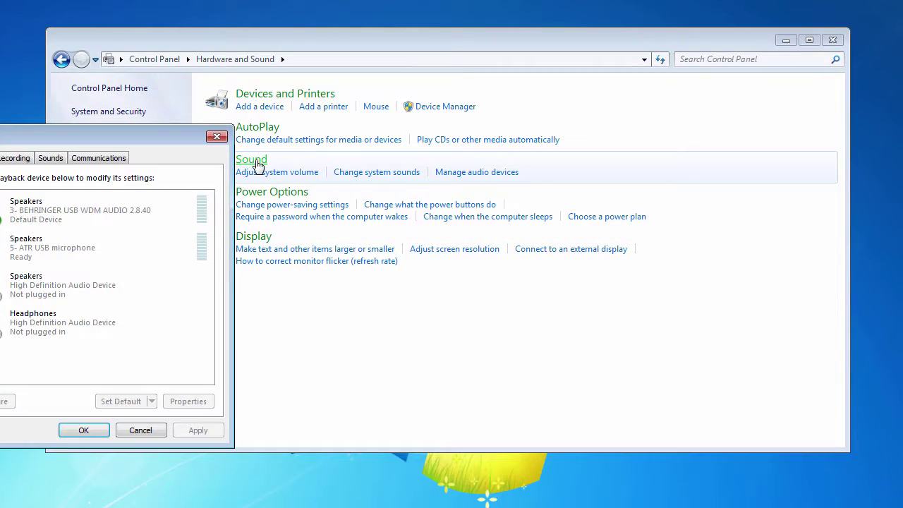
left_click_drag(165, 142, 429, 100)
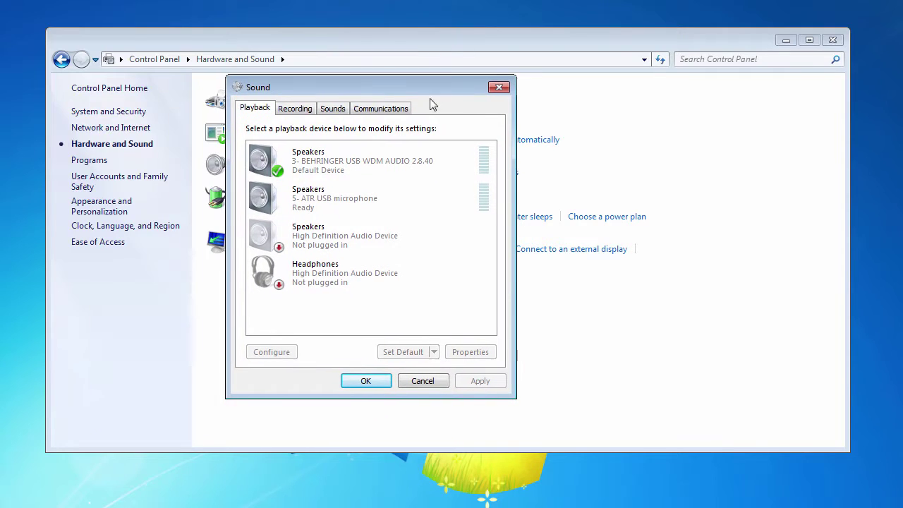
left_click(303, 111)
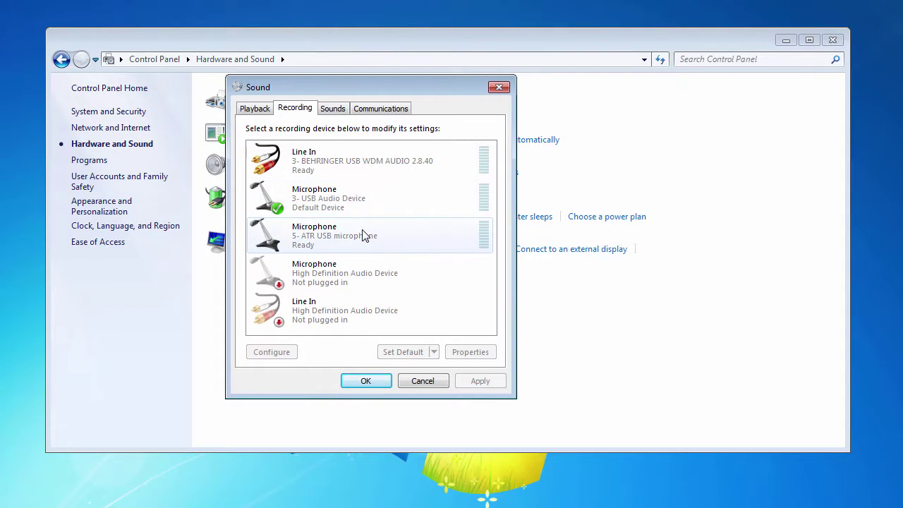
left_click(419, 381)
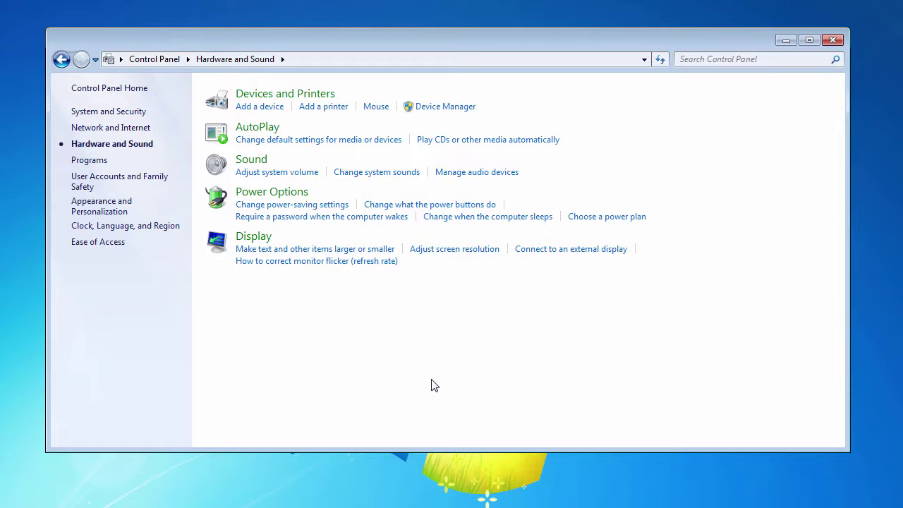
left_click(832, 40)
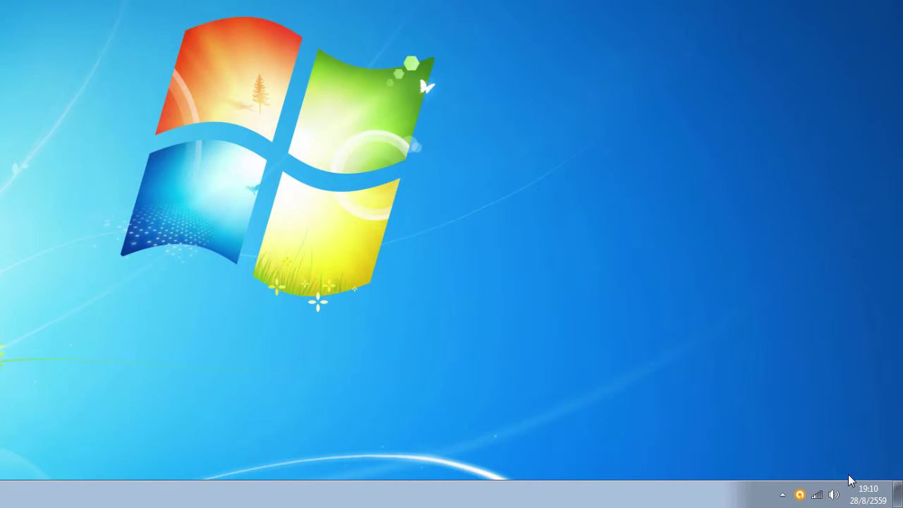
- Open the Windows recording devices list from the desktop's volume control and move the Sound window into clear view
right_click(835, 496)
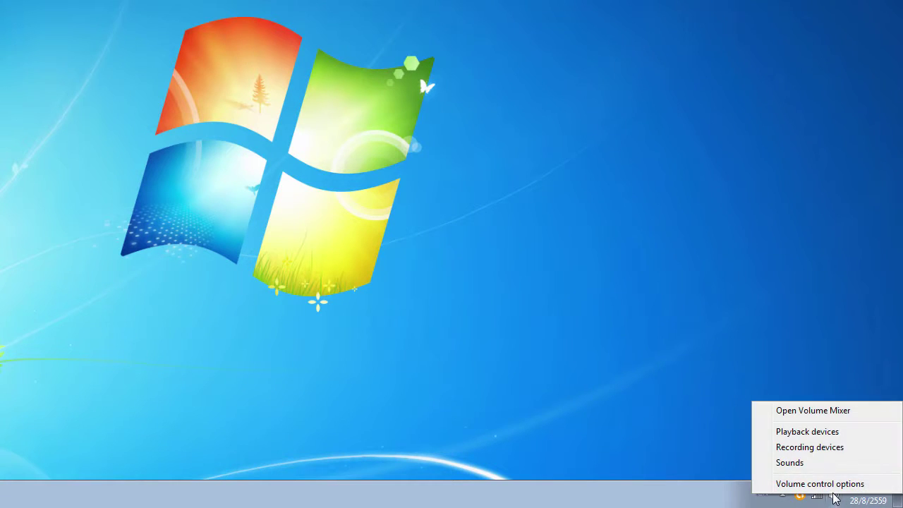
left_click(802, 452)
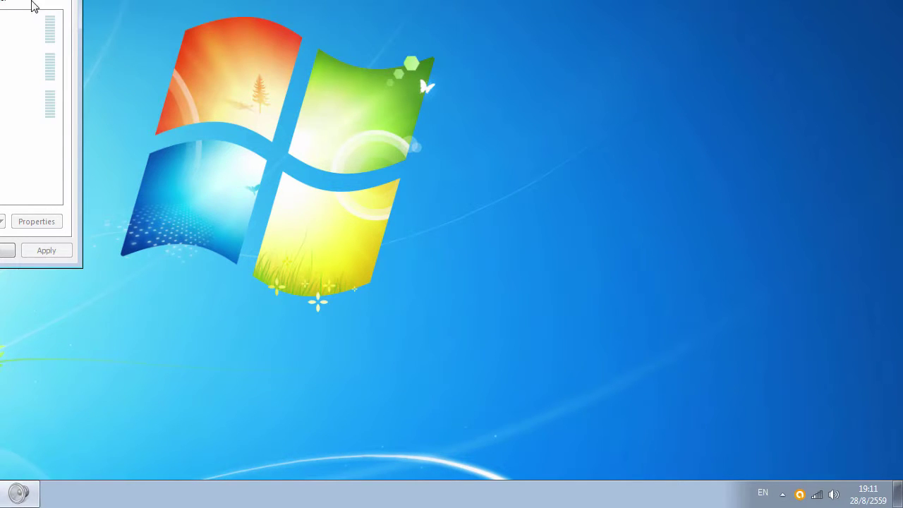
left_click_drag(30, 6, 250, 1)
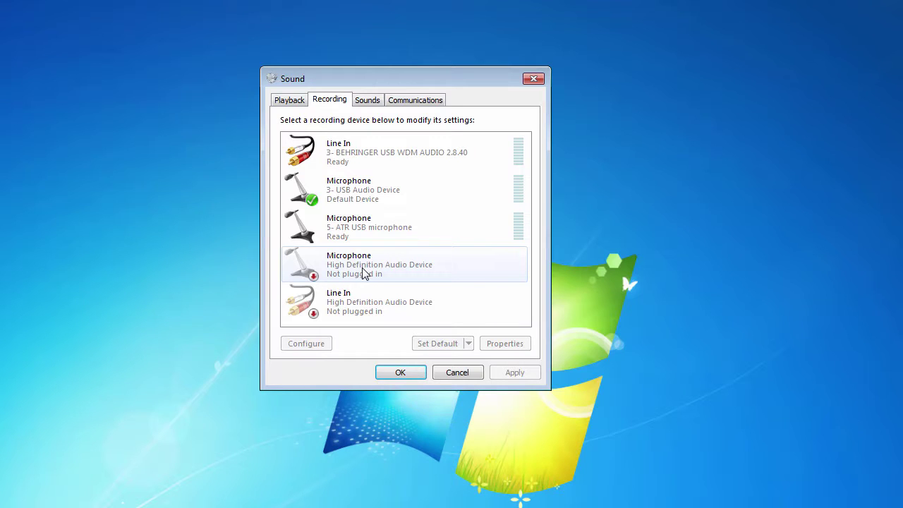
- Compare the input activity and status of the ATR USB microphone and the USB Audio Device microphone
left_click(359, 234)
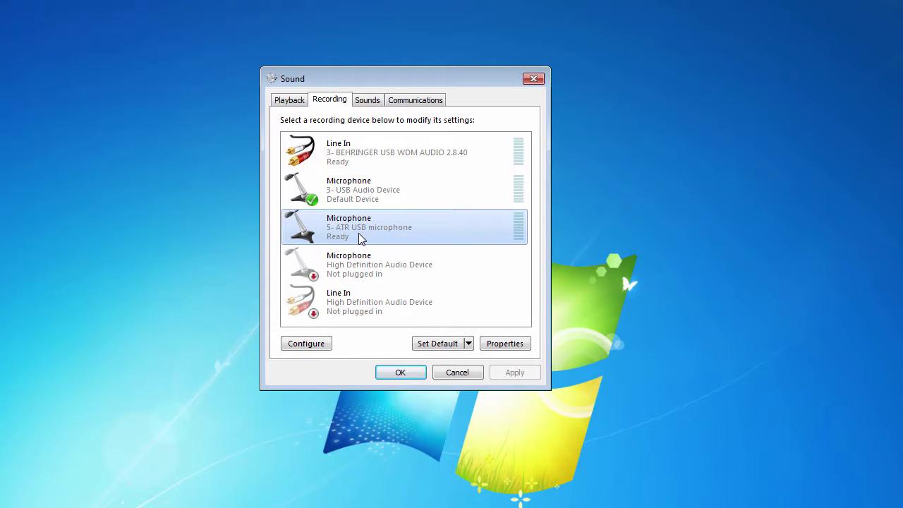
left_click(366, 196)
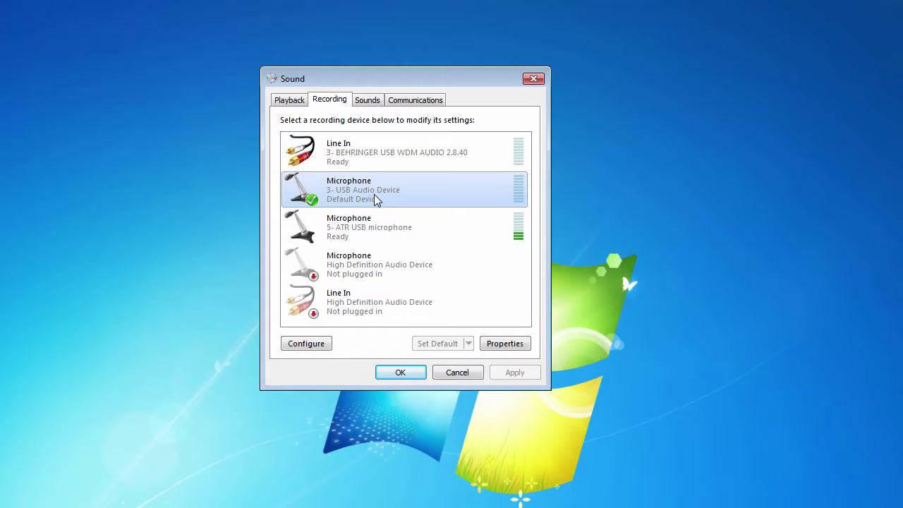
left_click(376, 222)
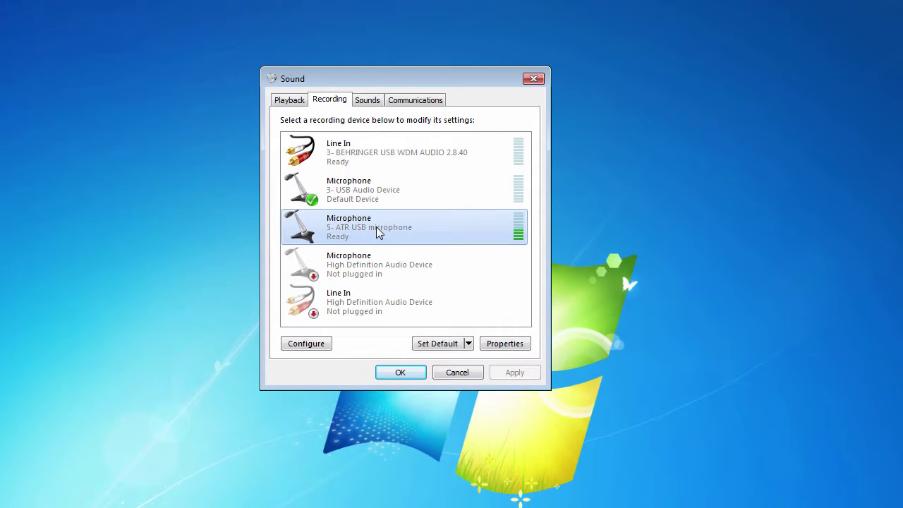
left_click(378, 199)
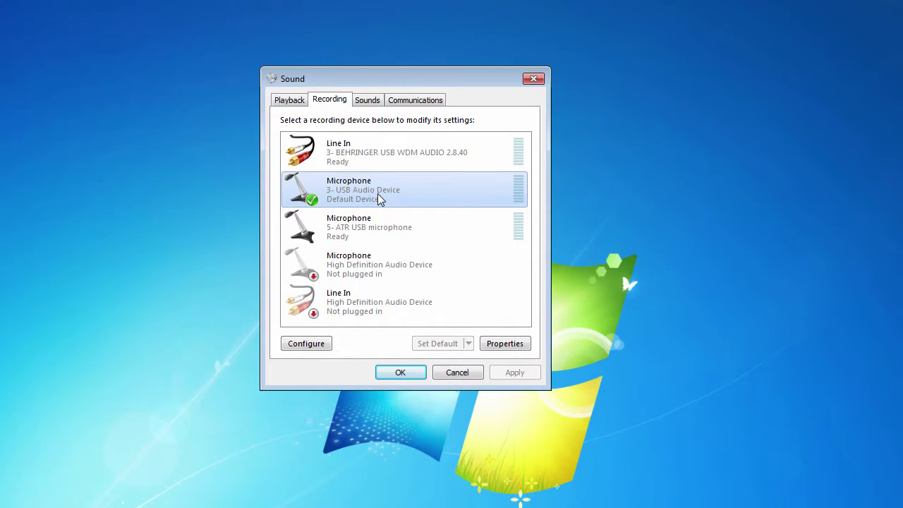
left_click(373, 229)
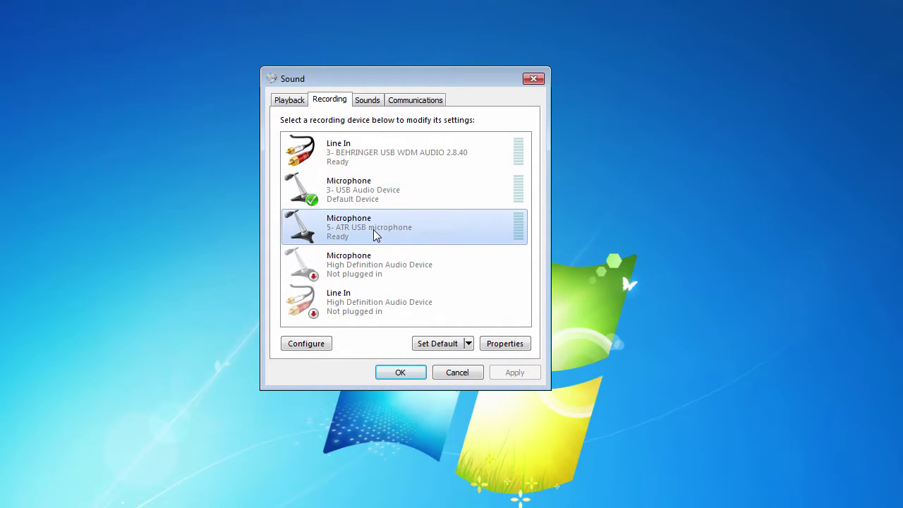
left_click(328, 195)
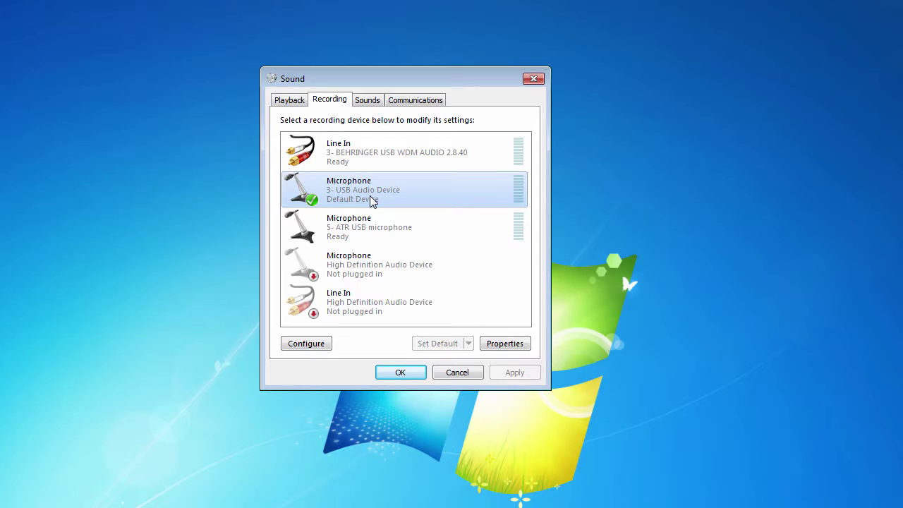
- Make the ATR USB microphone the default recording device, and return the default to the USB Audio Device microphone
left_click(352, 232)
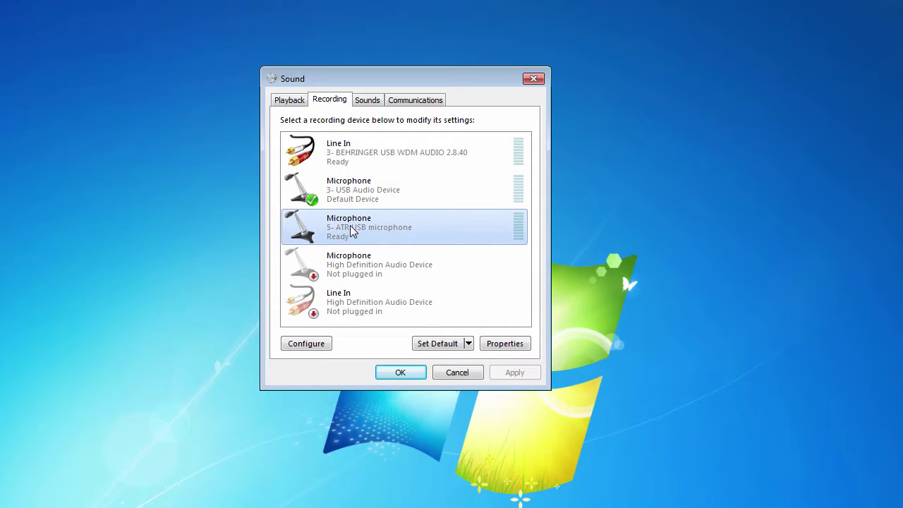
left_click(427, 343)
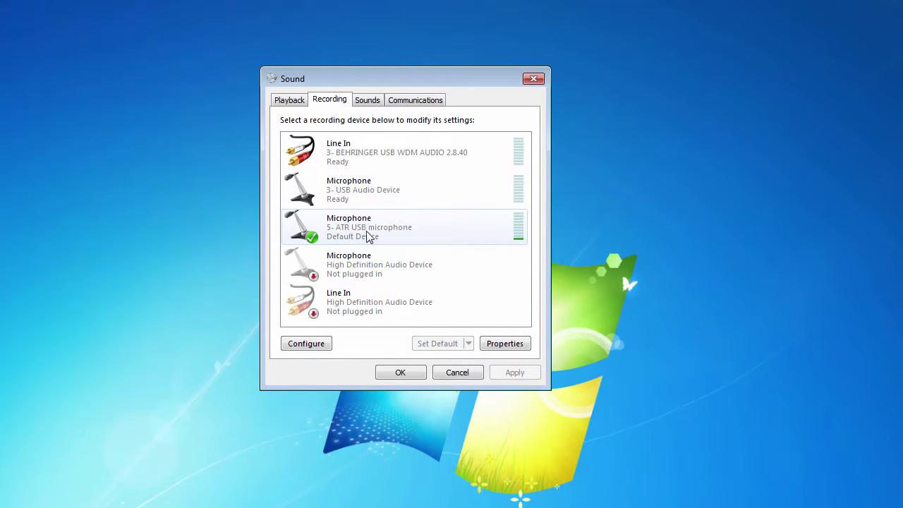
left_click(354, 238)
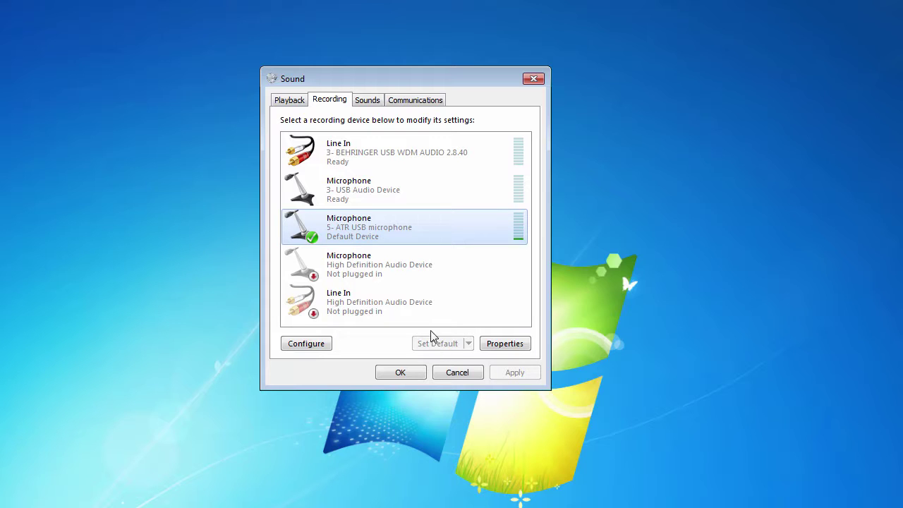
left_click(365, 195)
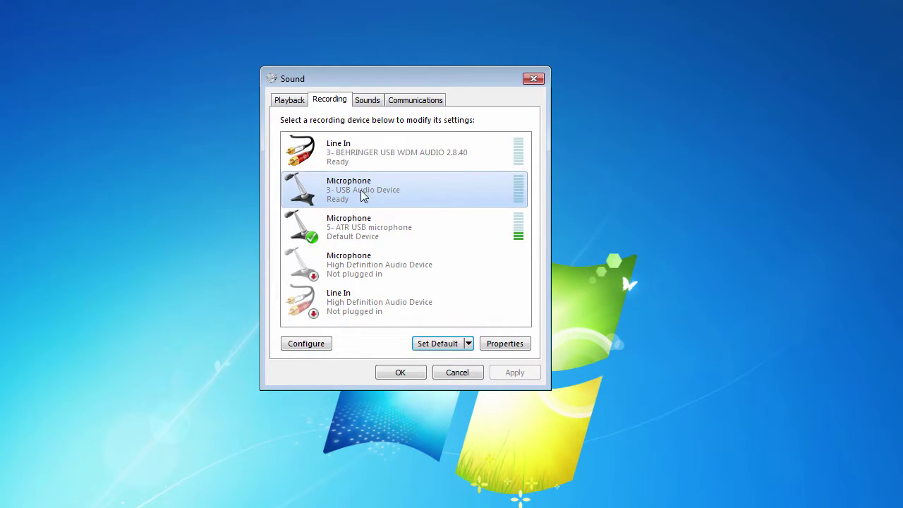
left_click(426, 346)
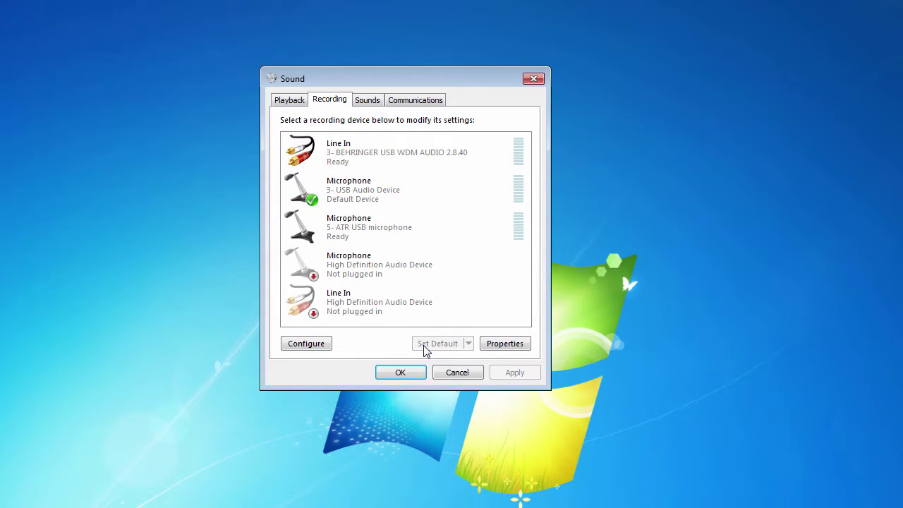
- Set the microphone level of the USB Audio Device to 100 and accept the change
left_click(358, 203)
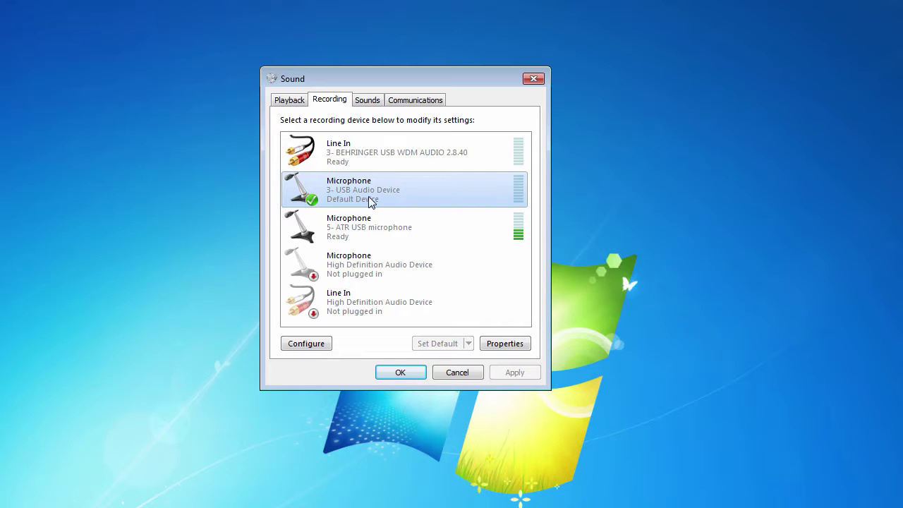
left_click(502, 346)
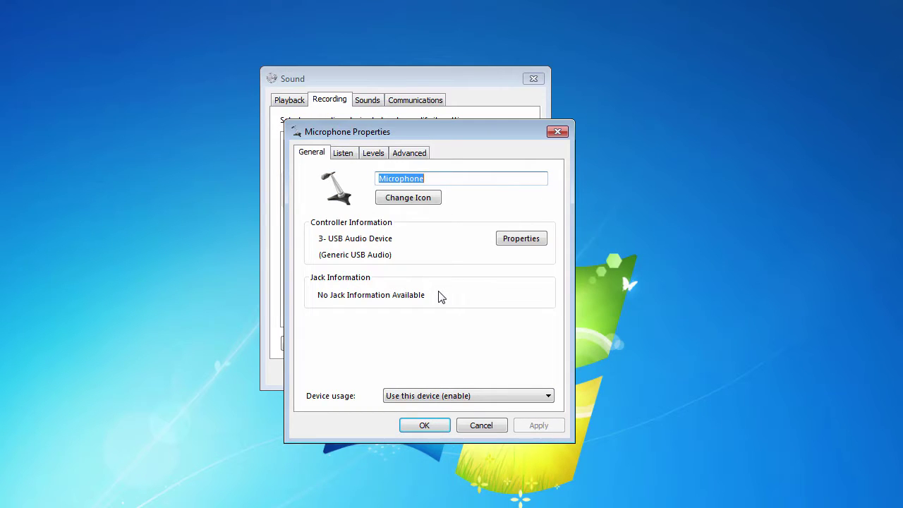
left_click(371, 153)
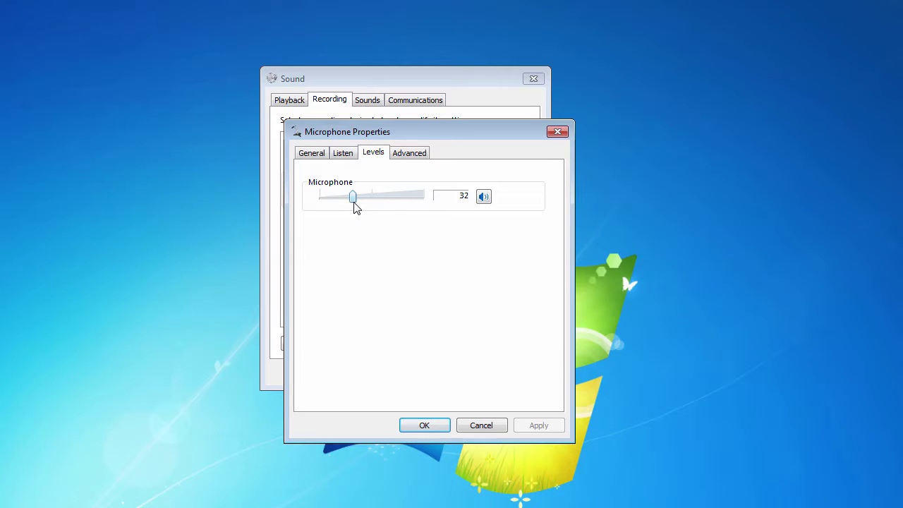
left_click_drag(356, 205, 428, 218)
left_click(439, 423)
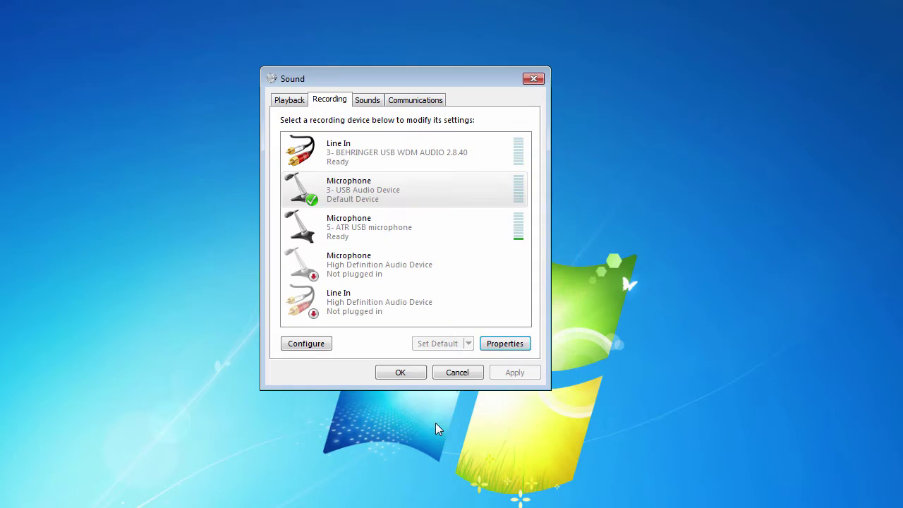
- Lower the USB Audio Device's microphone level to somewhat below its maximum, accept it, and reselect the device in the list
left_click(446, 205)
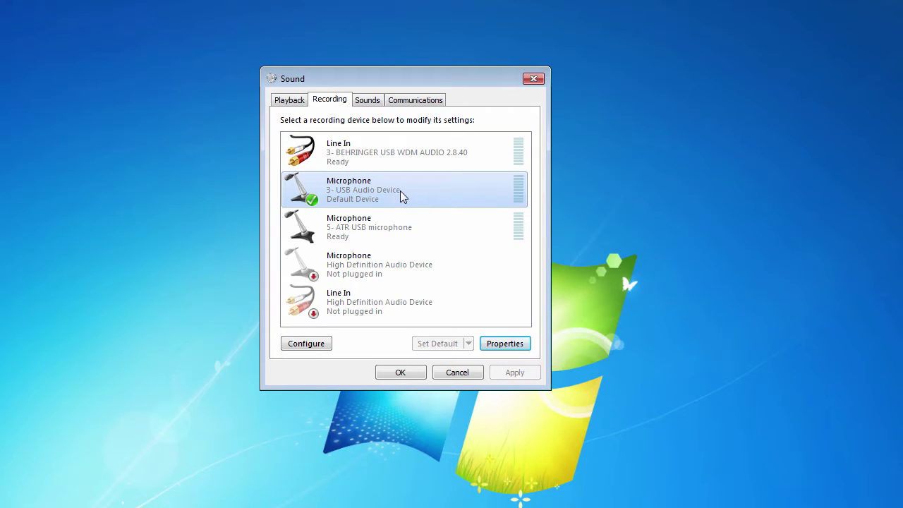
left_click(498, 343)
left_click(374, 157)
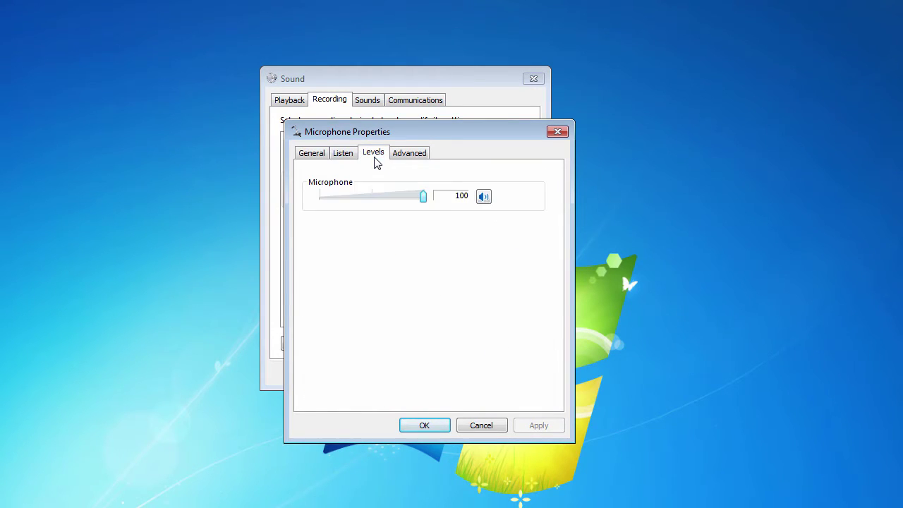
left_click_drag(423, 201, 403, 206)
left_click(428, 425)
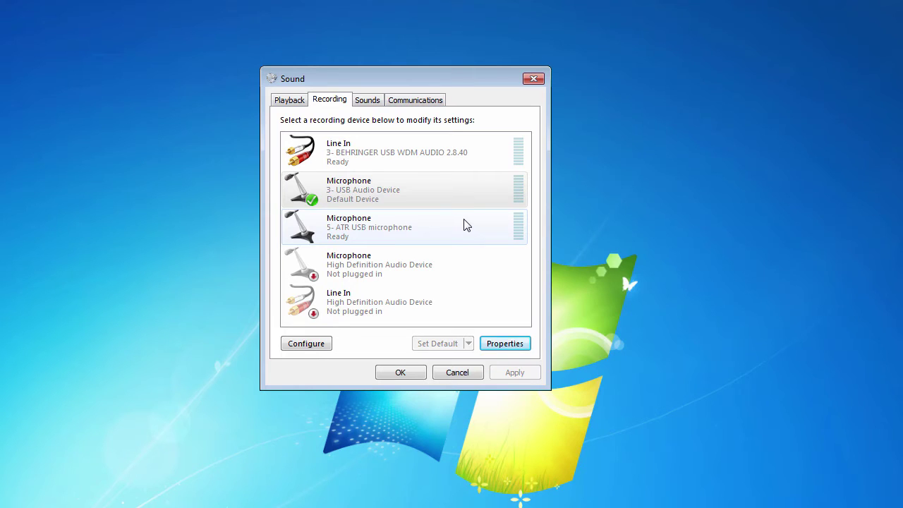
left_click(471, 195)
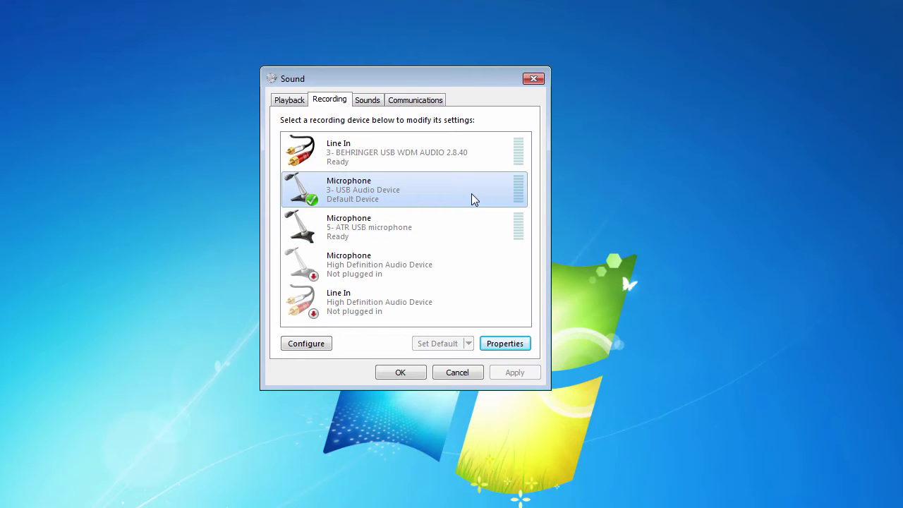